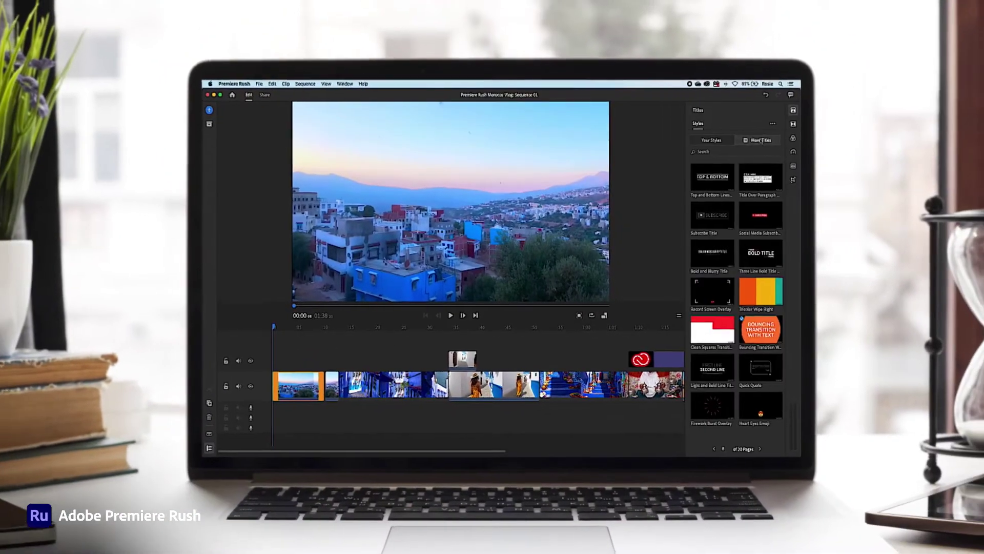
Page forward twice through the title templates.
left_click(760, 450)
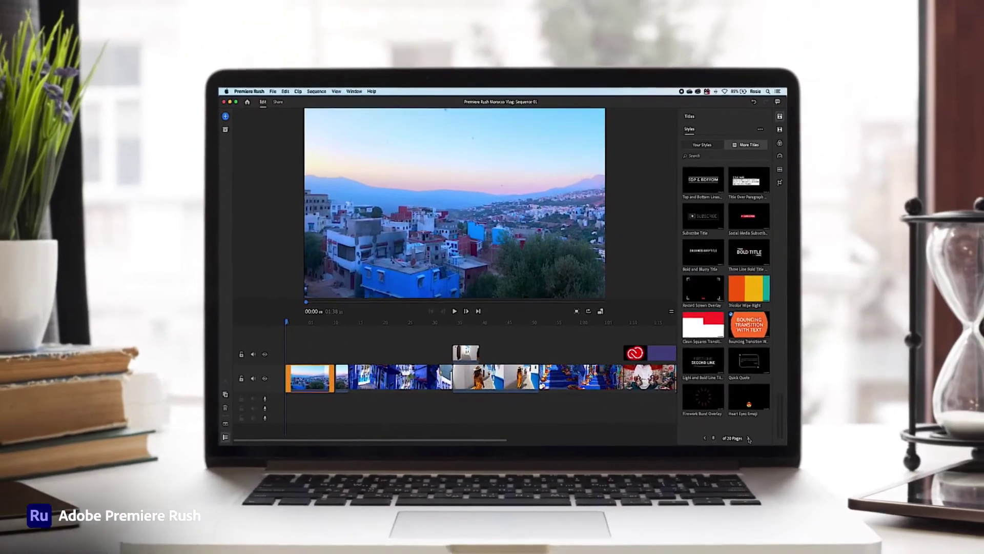
left_click(759, 449)
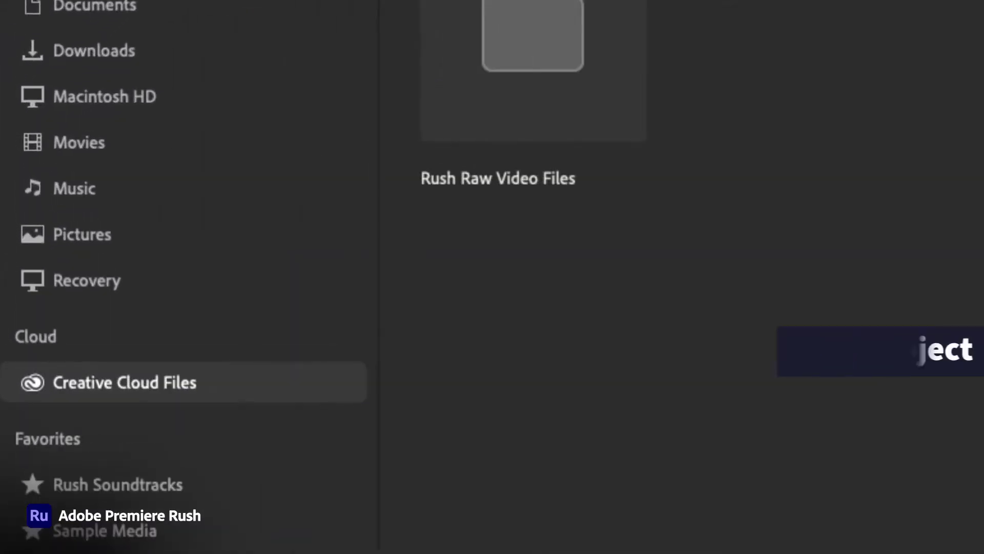
Select the six Morocco clips in order: sunset town, blue alley, white alley, blue stairs, tea-pouring, desert.
left_click(451, 167)
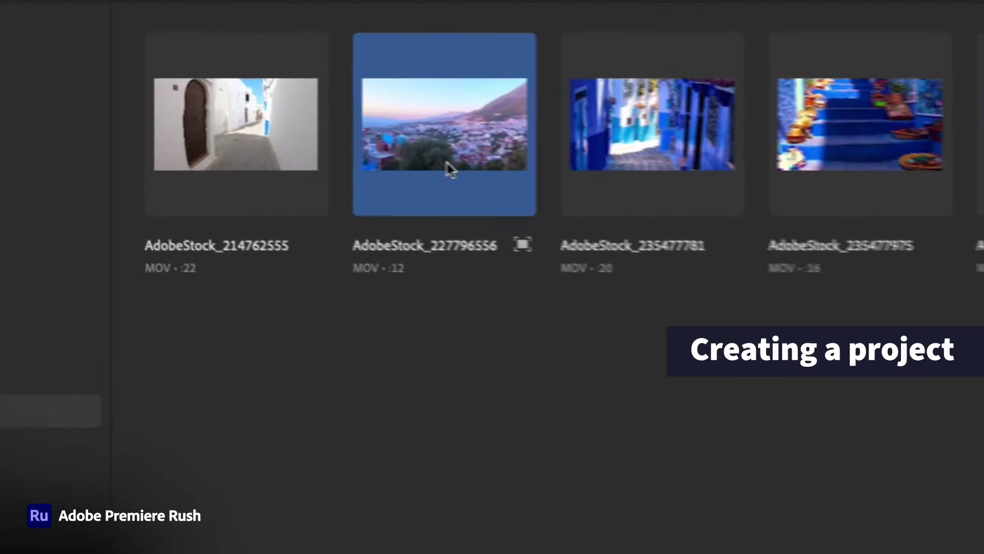
left_click(527, 123)
left_click(109, 123)
left_click(572, 123)
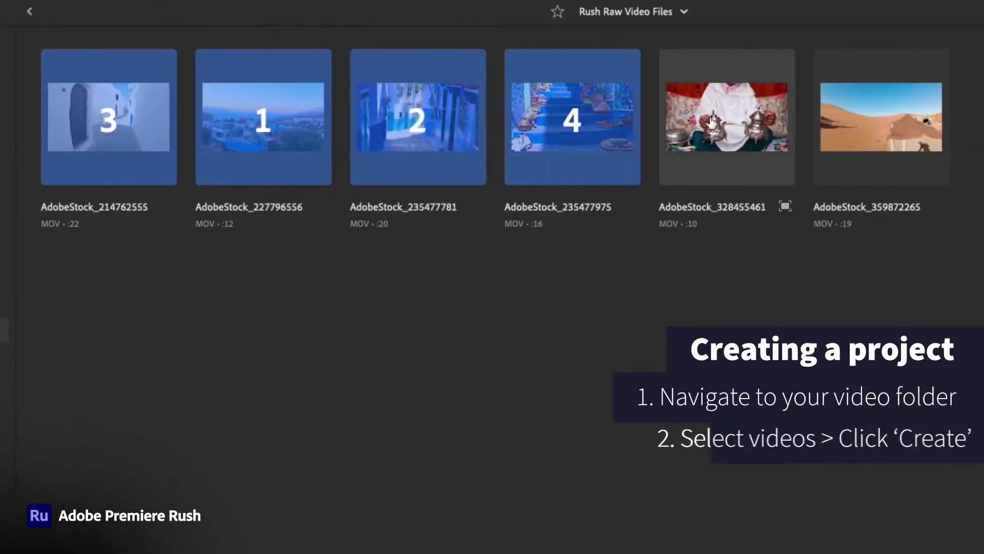
left_click(776, 133)
left_click(880, 123)
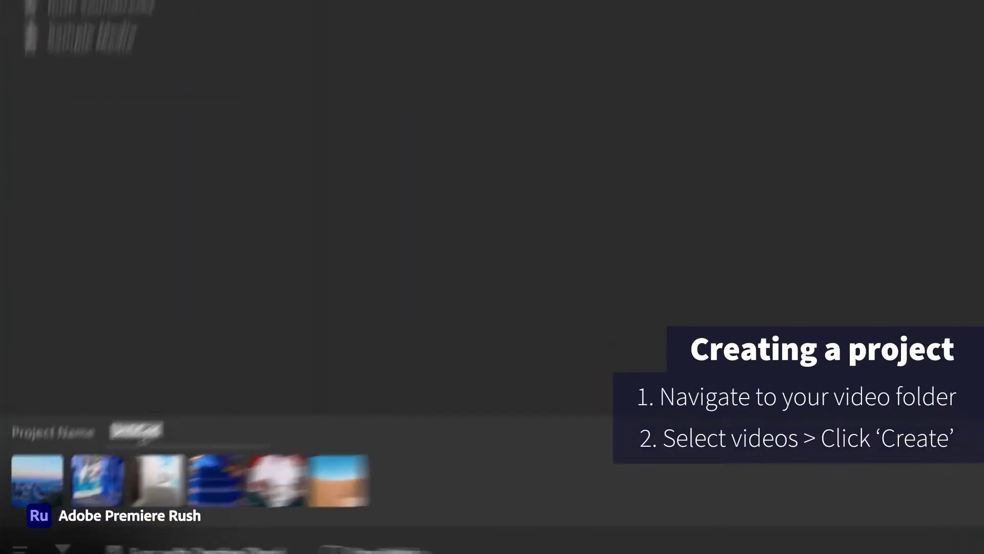
Name the project 'Premiere Rush Morocco', correcting typos along the way.
type("pREMI")
key("BackSpace")
key("BackSpace")
key("BackSpace")
type("Premiere")
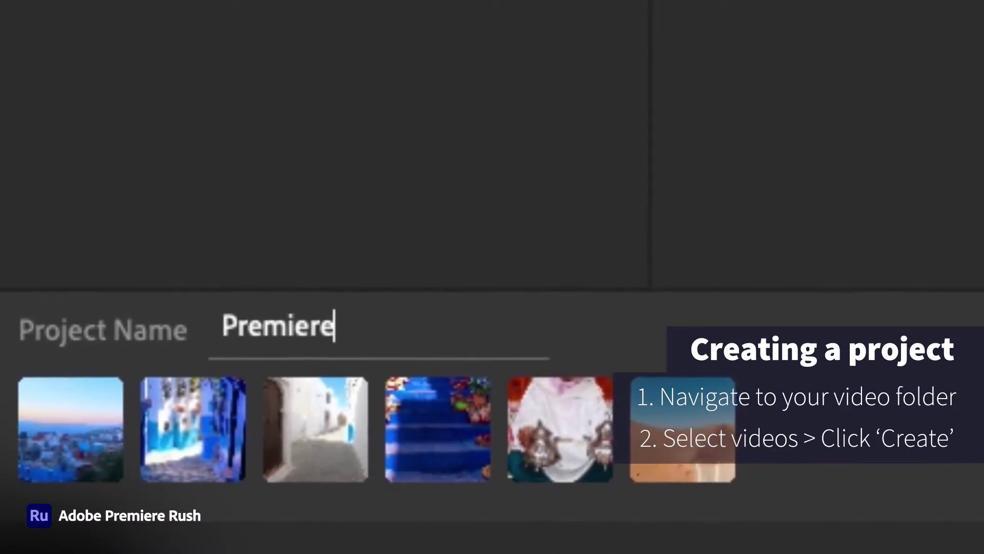
type(" RushV")
key("BackSpace")
type("M")
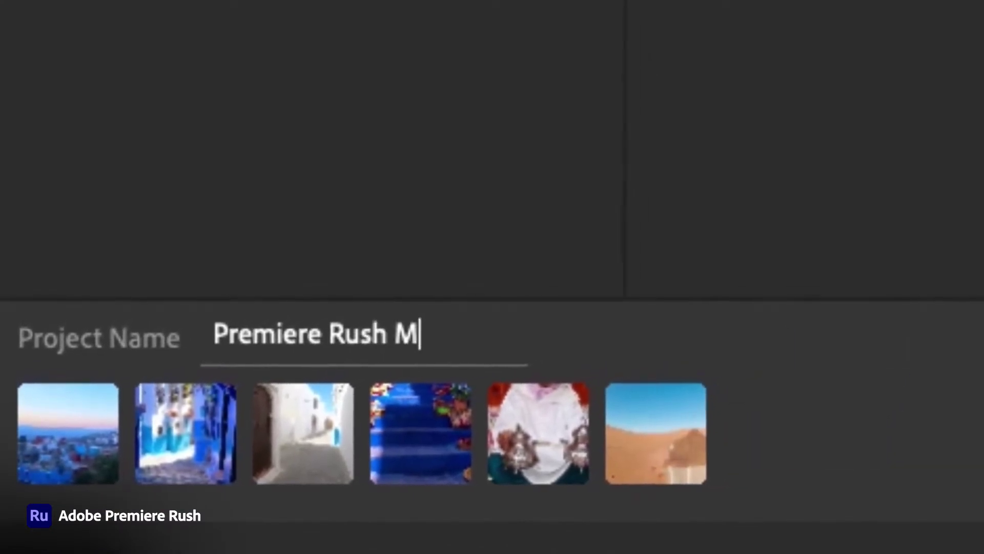
type("orocco")
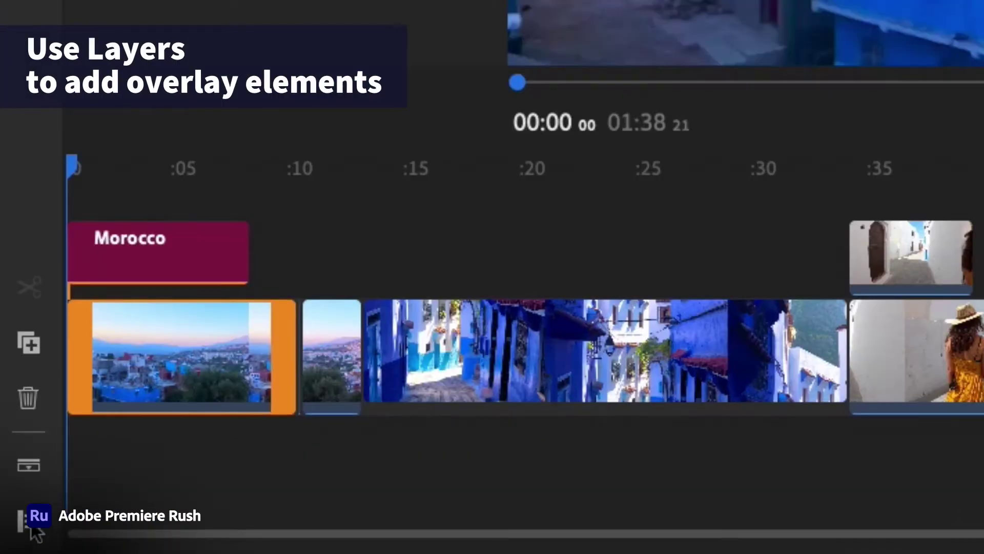
Reveal the track lock, mute and hide controls, then scrub and zoom the timeline.
left_click(31, 527)
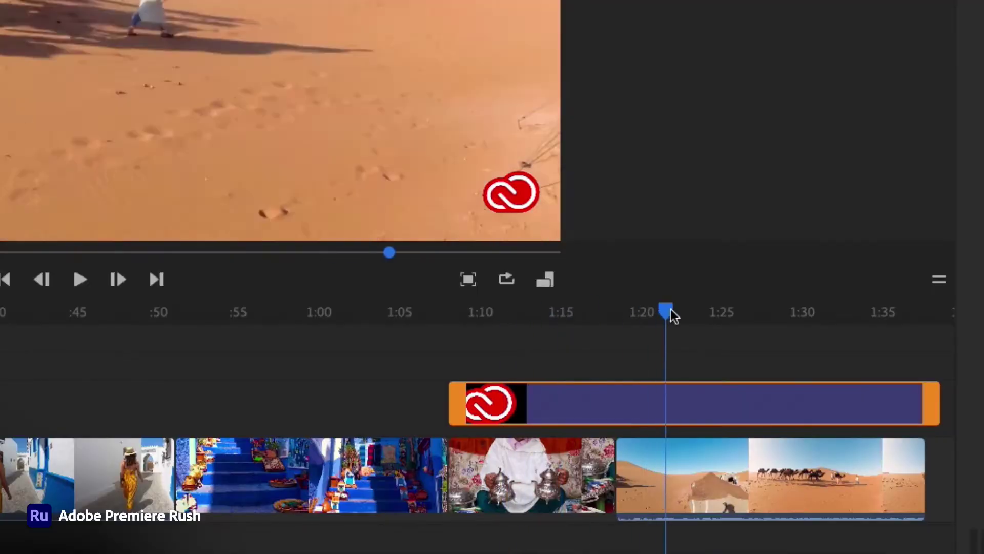
mouse_move(670, 309)
left_mouse_down()
mouse_move(873, 309)
mouse_move(565, 313)
mouse_move(875, 311)
left_mouse_up()
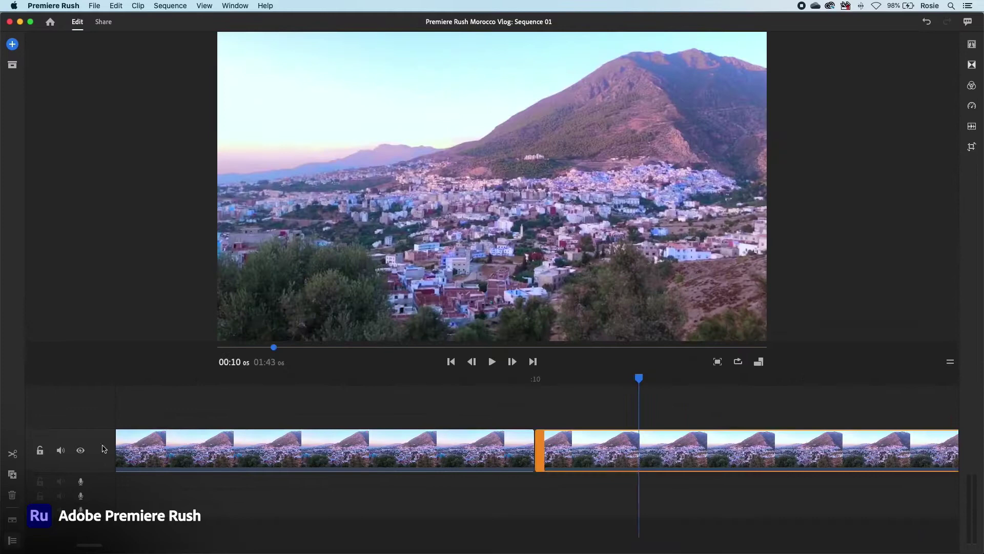
left_click_drag(120, 543, 744, 544)
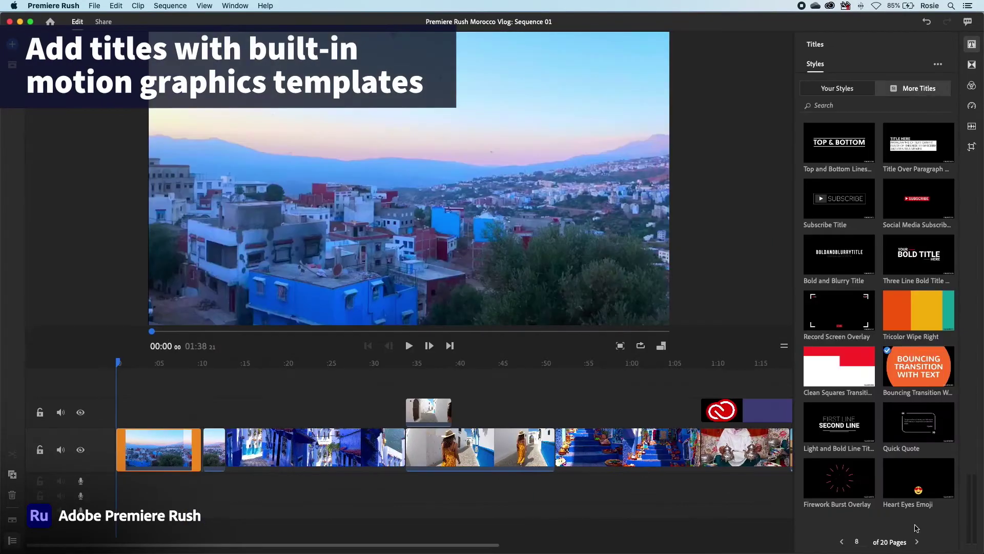
Page through the title templates to the L.A. Skyline Story title.
left_click(917, 542)
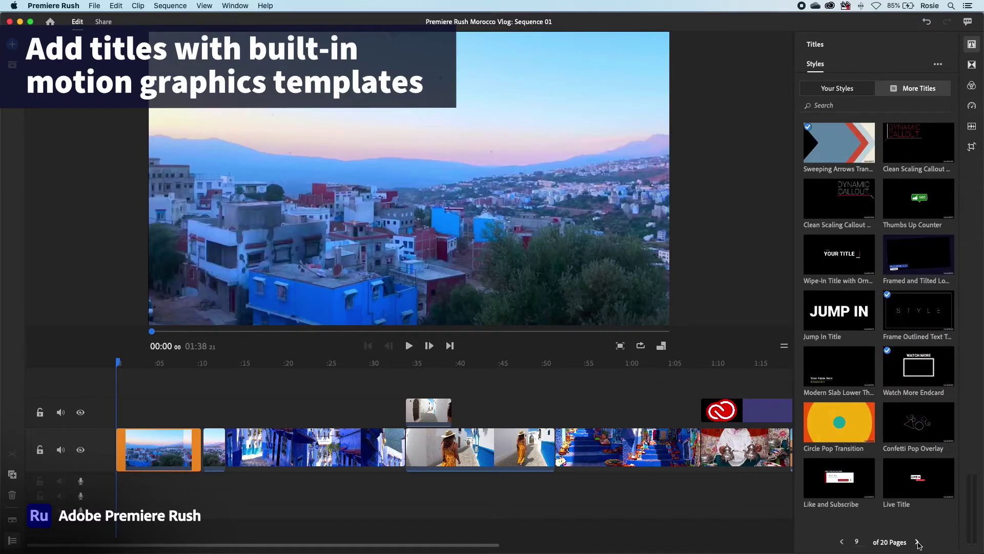
left_click(917, 542)
left_click(917, 542)
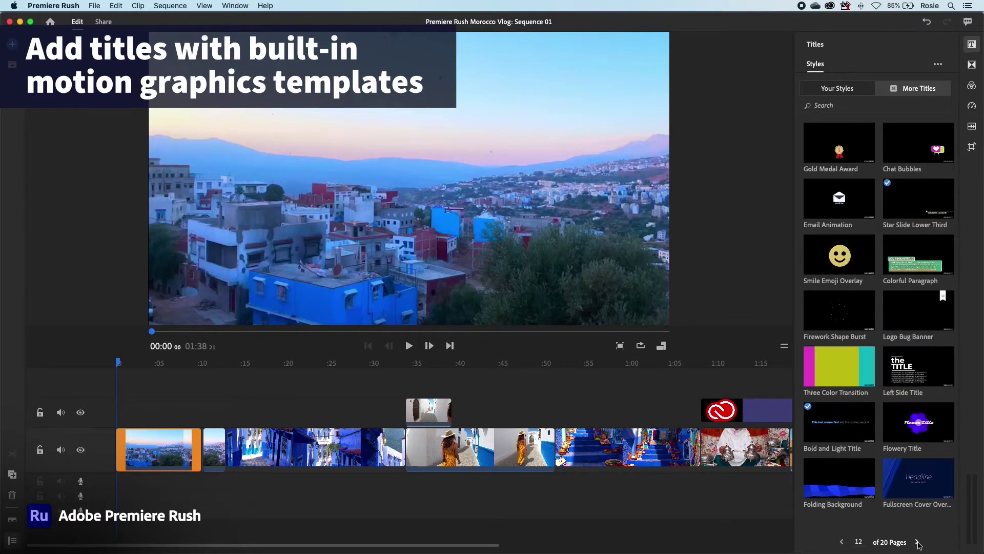
left_click(917, 542)
left_click(917, 542)
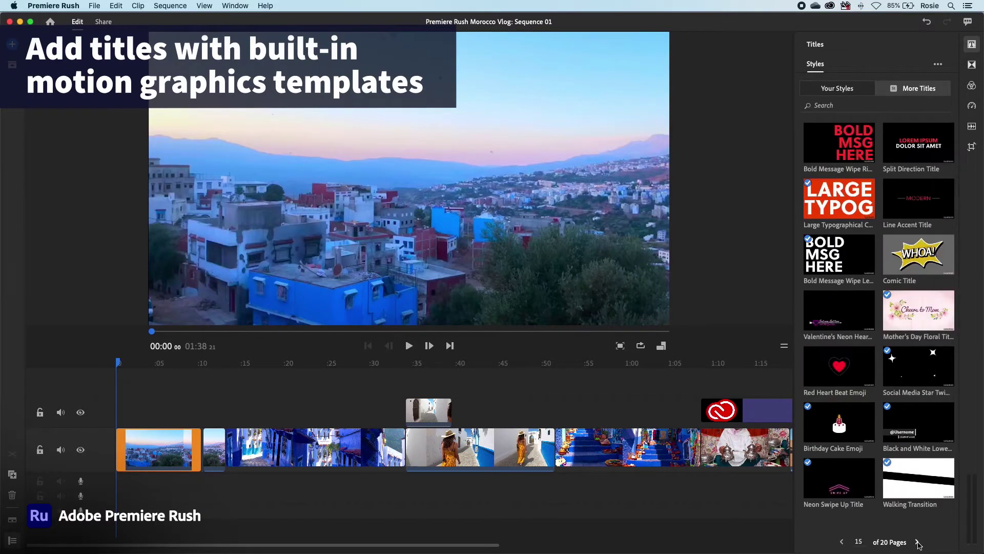
left_click(917, 542)
left_click(917, 542)
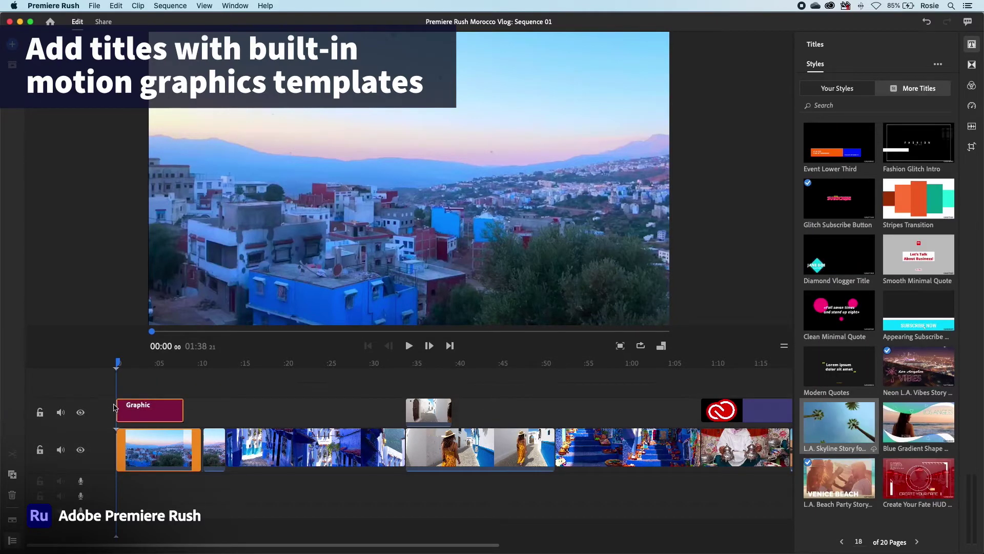
Place the skyline title at the video's start and change its text to 'Morocco'.
left_click_drag(115, 408, 117, 408)
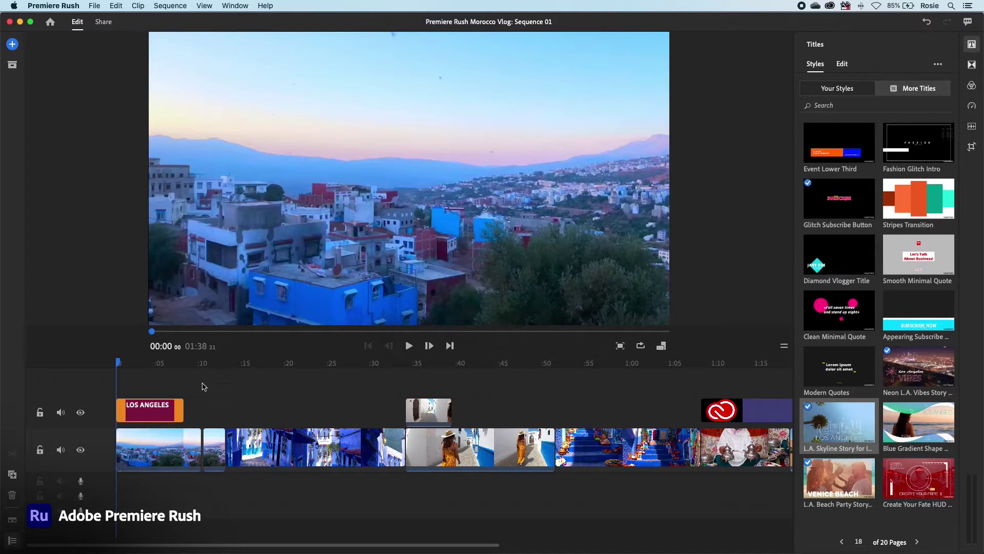
left_click_drag(120, 363, 144, 363)
double_click(327, 300)
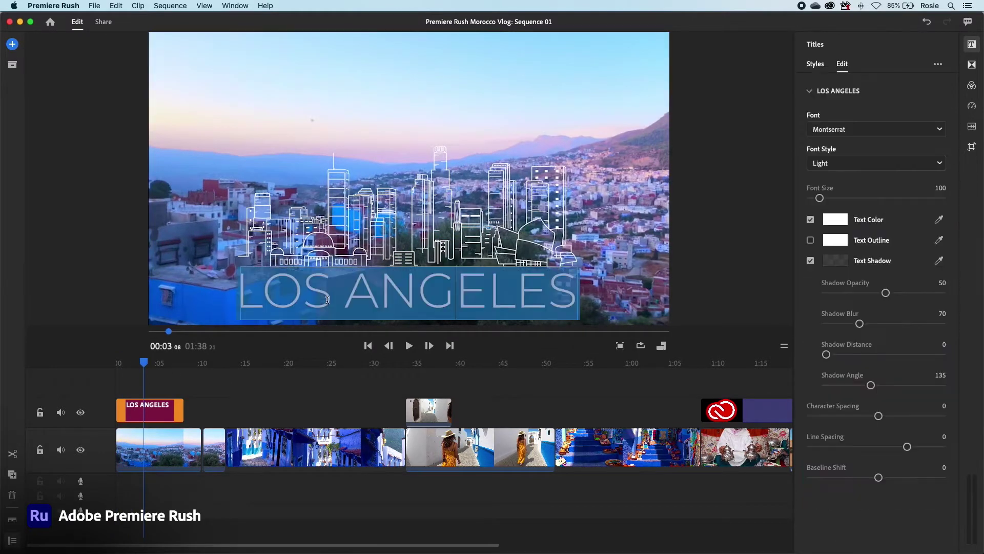
type("Morocco")
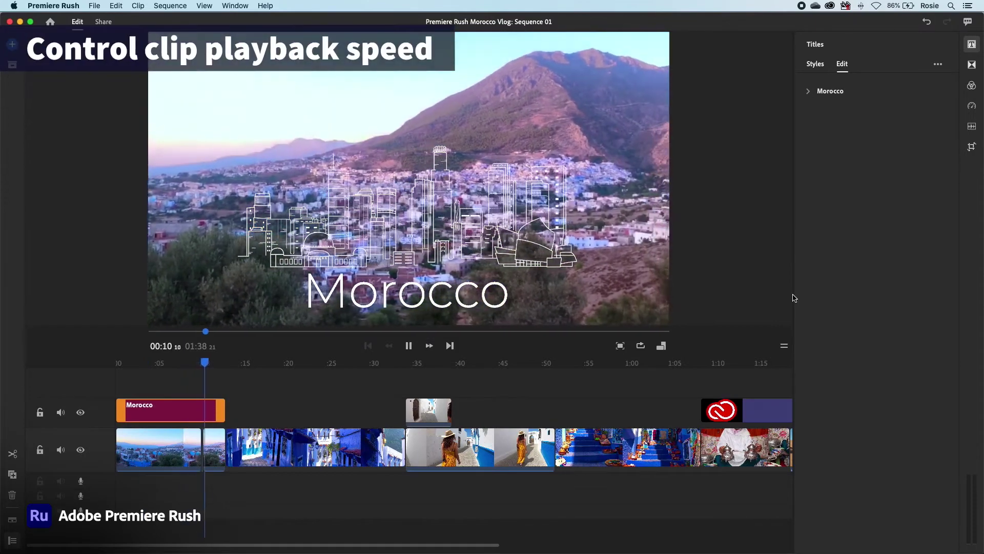
Try the desert clip at 560% speed and play it back.
key("space")
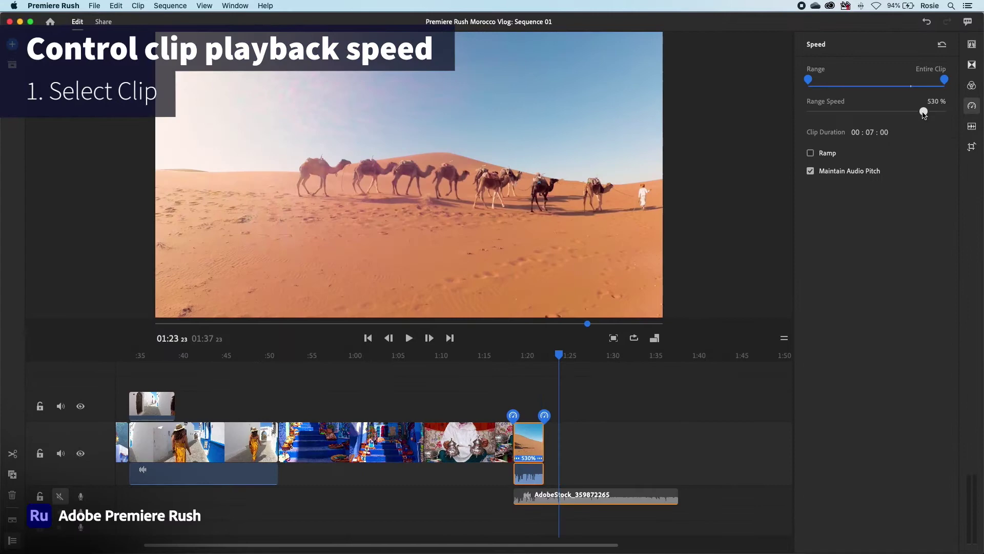
left_click_drag(924, 113, 928, 113)
left_click_drag(563, 350, 520, 357)
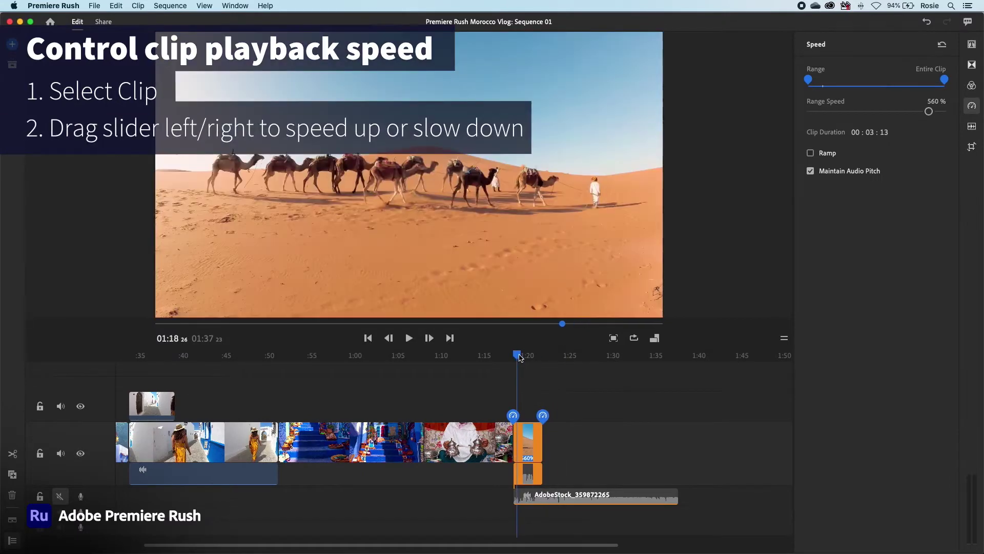
key("space")
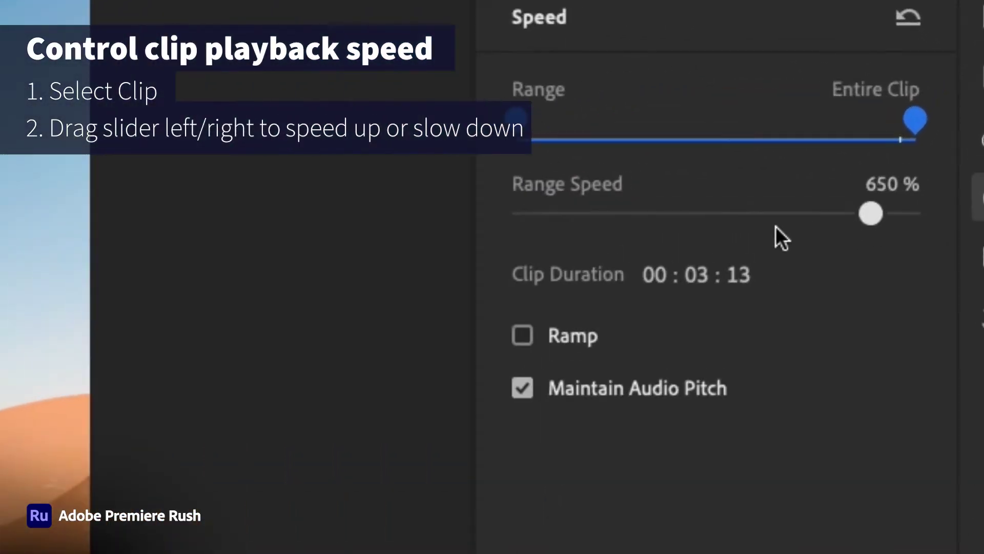
Slow the desert clip to 52% speed and play from 01:44 to check.
left_click_drag(875, 202, 686, 213)
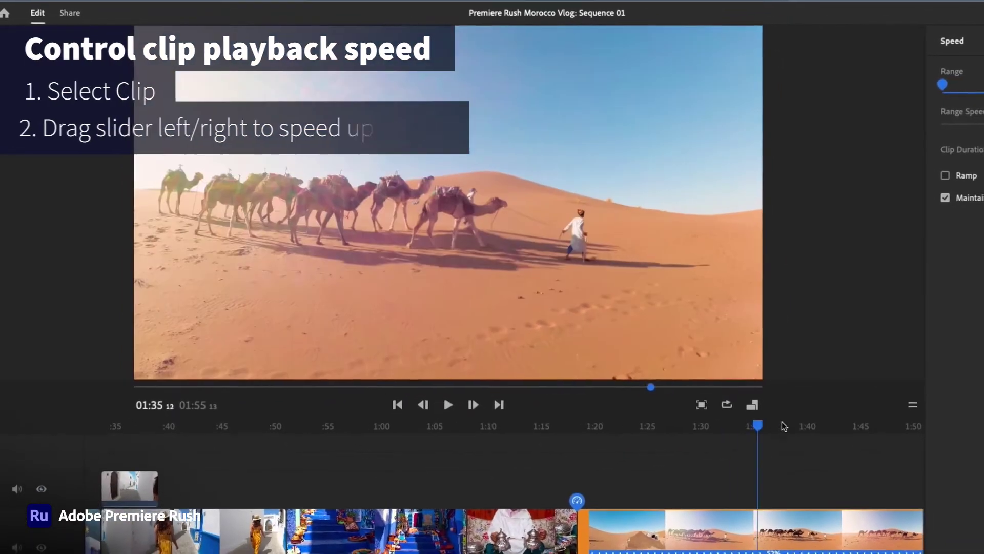
left_click(834, 416)
key("space")
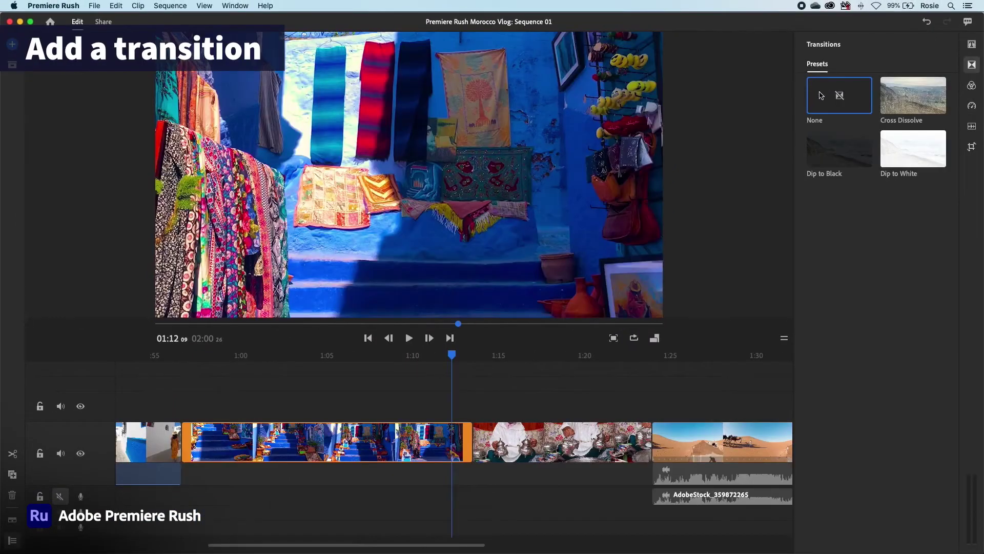
Apply a 2.6-second Cross Dissolve between the blue stairs and tea-pouring clips, then preview it.
left_click(896, 107)
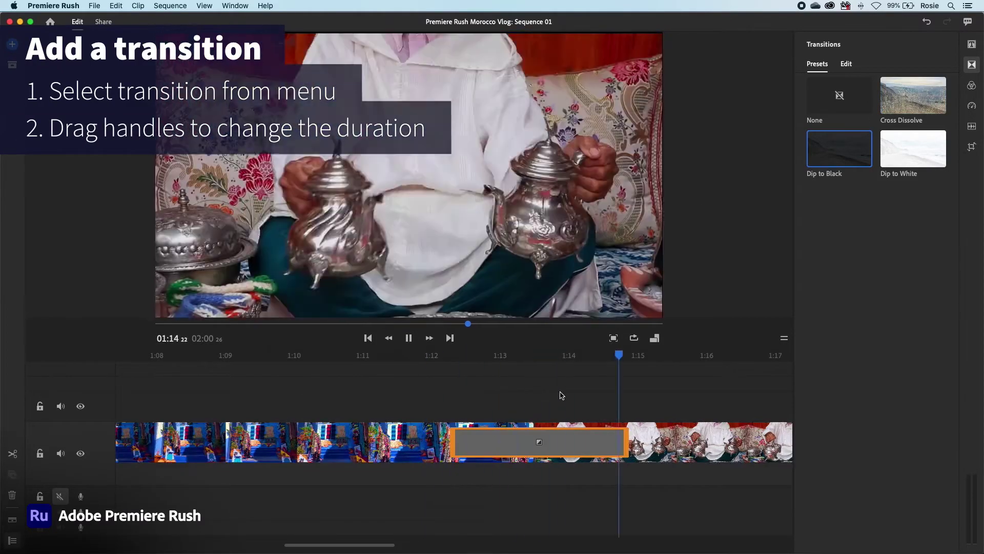
left_click(537, 439)
left_click(420, 355)
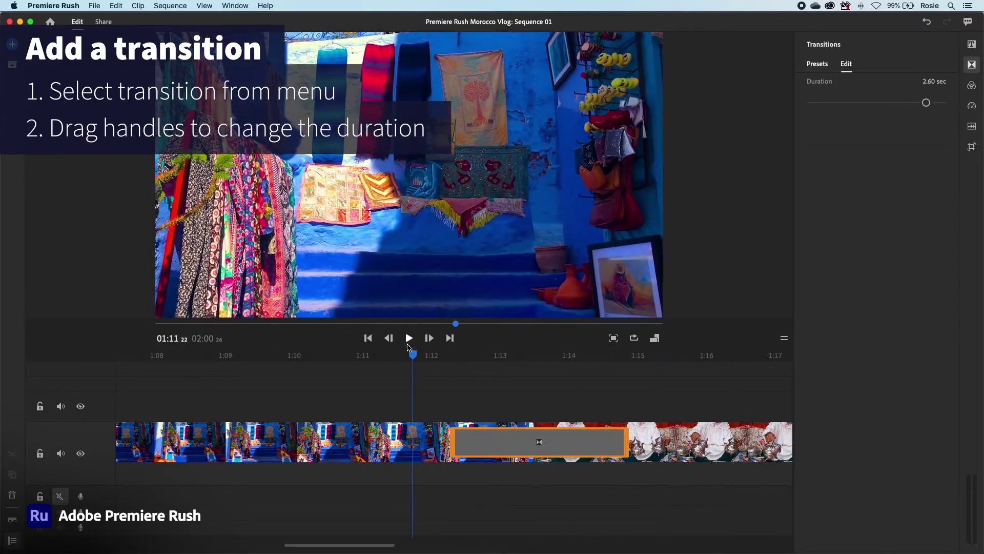
left_click(408, 338)
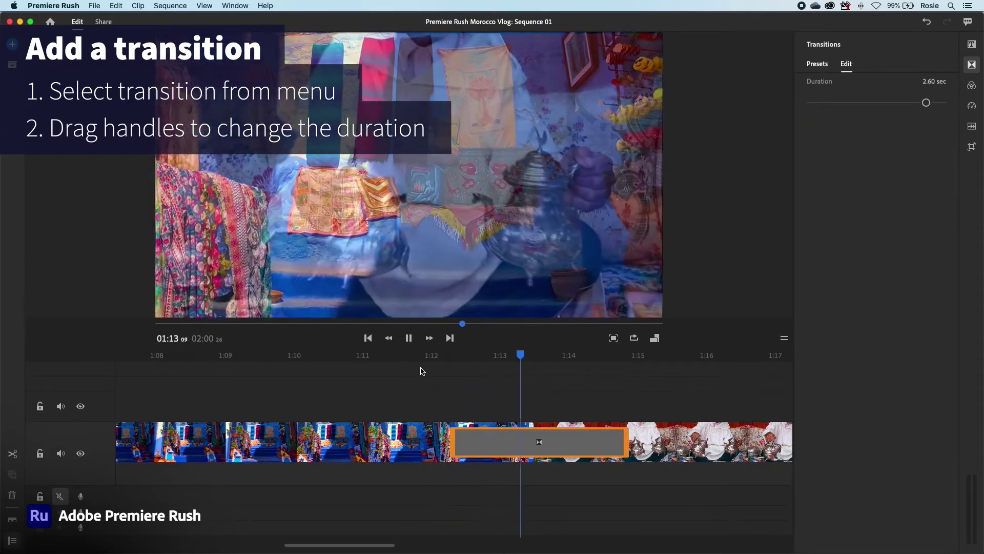
Apply a built-in color preset to the yellow-dress clip at reduced intensity.
left_click(412, 339)
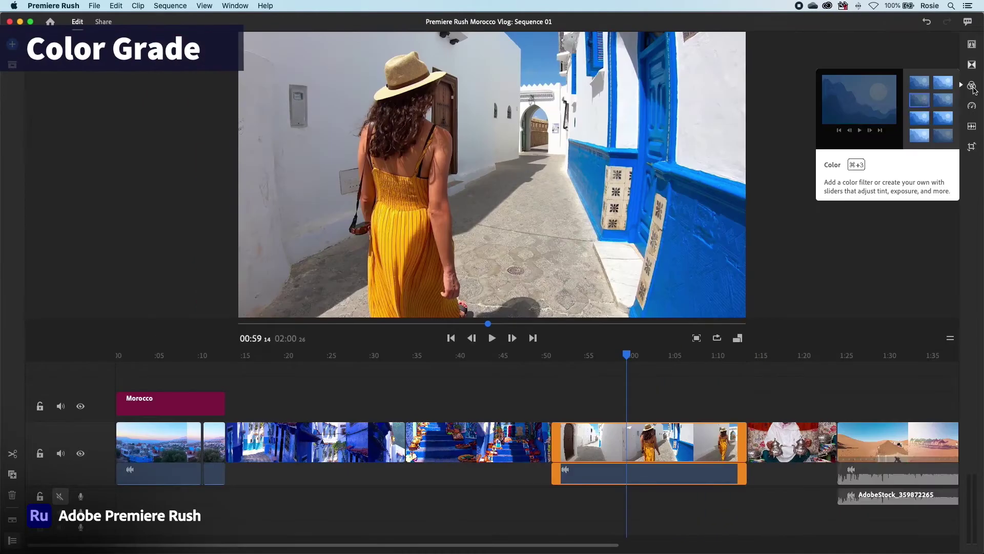
left_click(973, 87)
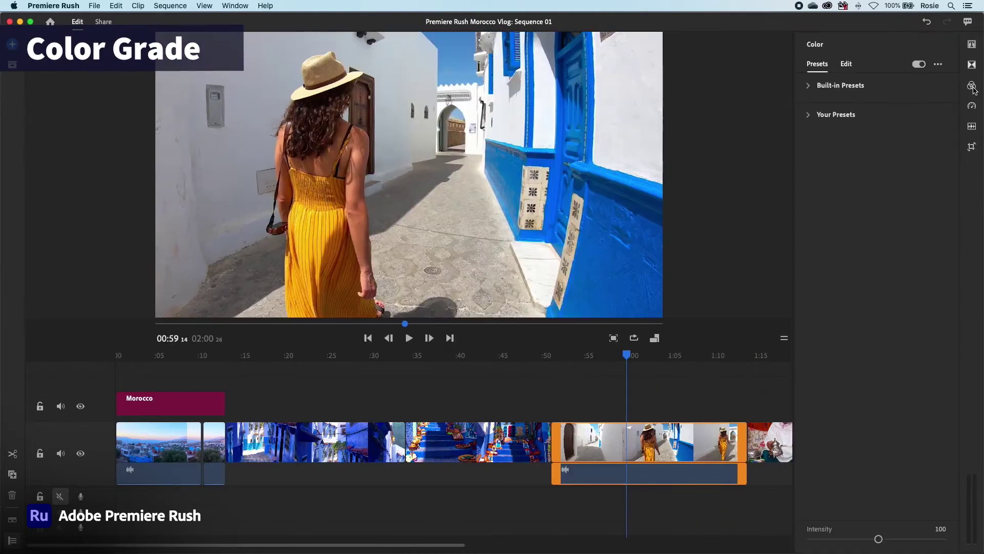
left_click(809, 87)
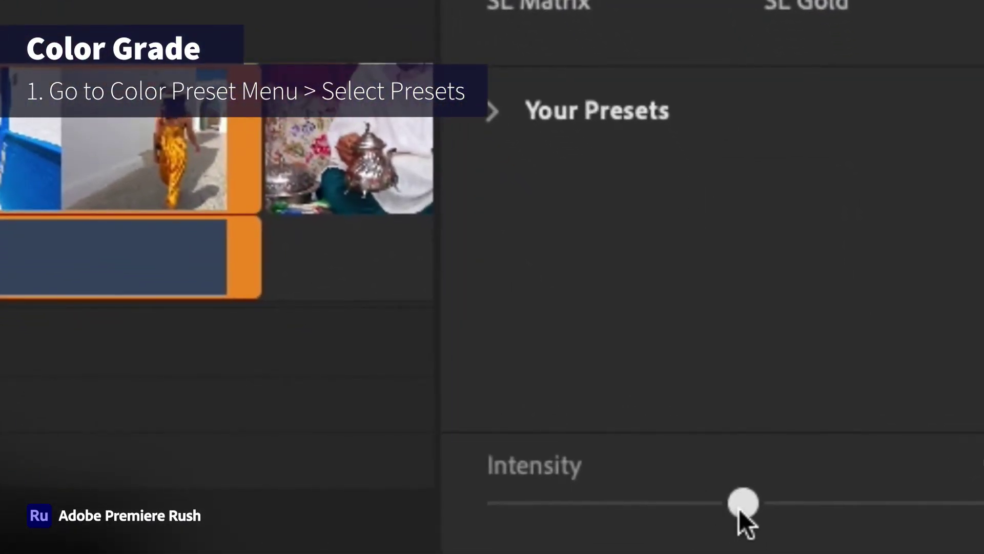
left_click_drag(692, 510, 850, 538)
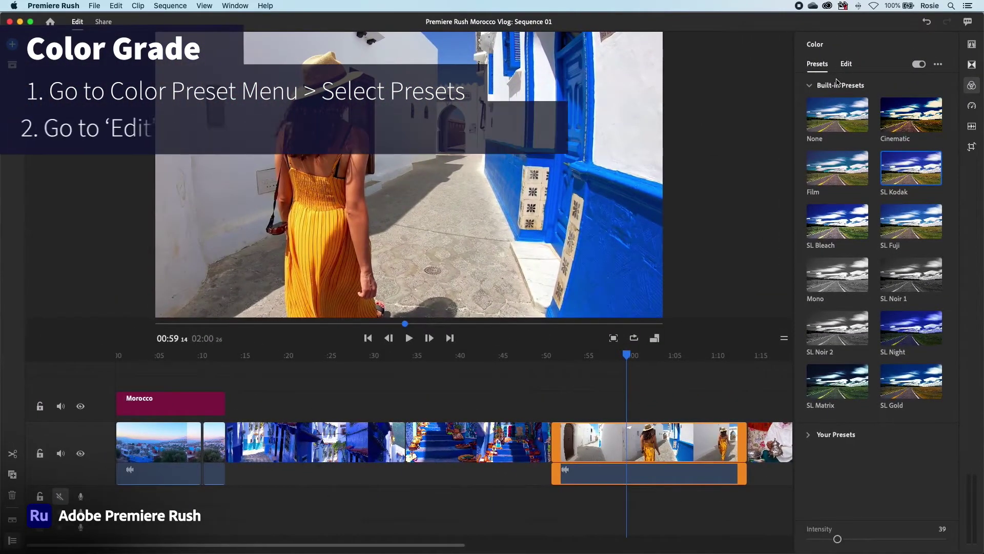
Raise the clip's exposure and lower its contrast.
left_click(846, 65)
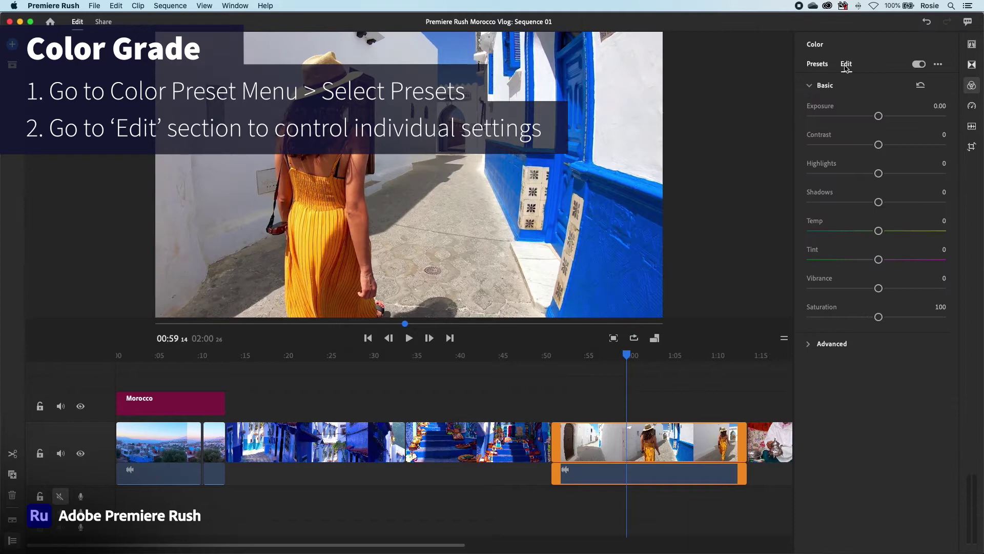
mouse_move(880, 117)
left_mouse_down()
mouse_move(905, 117)
mouse_move(896, 117)
left_mouse_up()
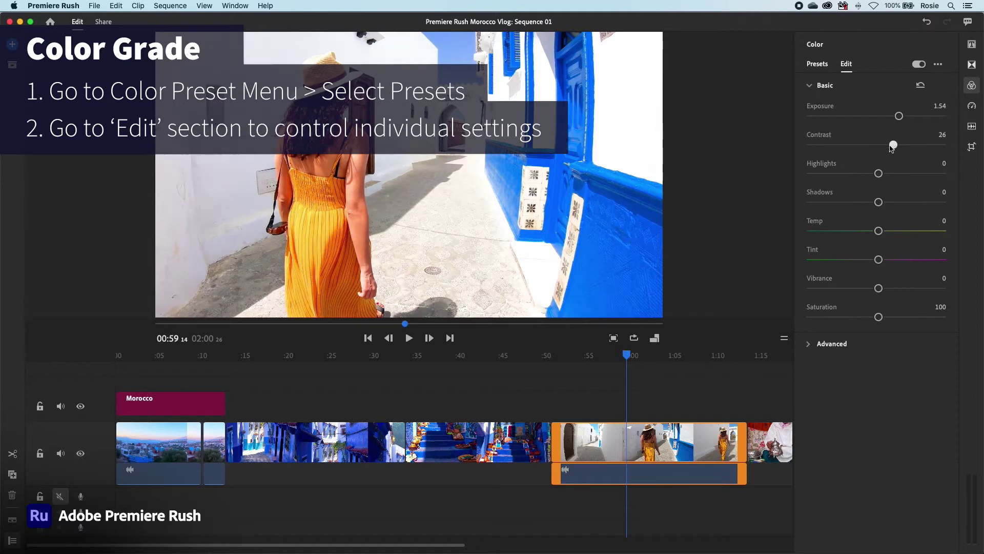
mouse_move(892, 147)
left_mouse_down()
mouse_move(884, 151)
mouse_move(894, 174)
mouse_move(855, 174)
left_mouse_up()
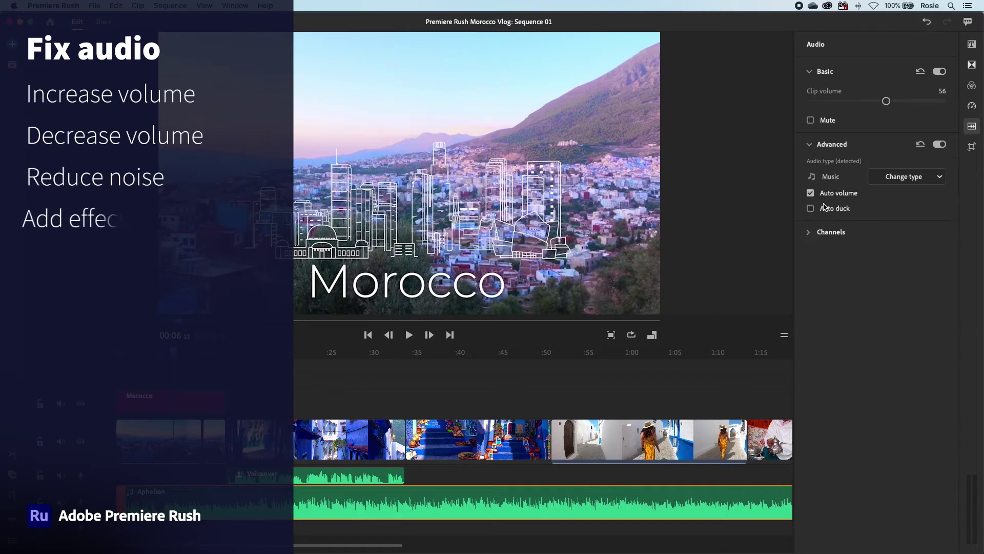
Enable Auto duck on the Aphelion music track, reducing it by 87.
left_click(811, 209)
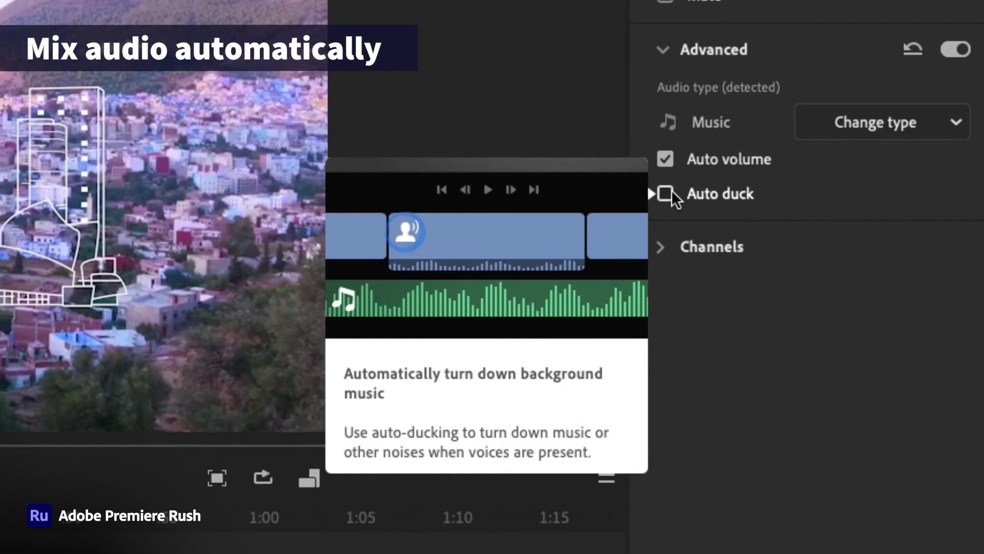
left_click(666, 193)
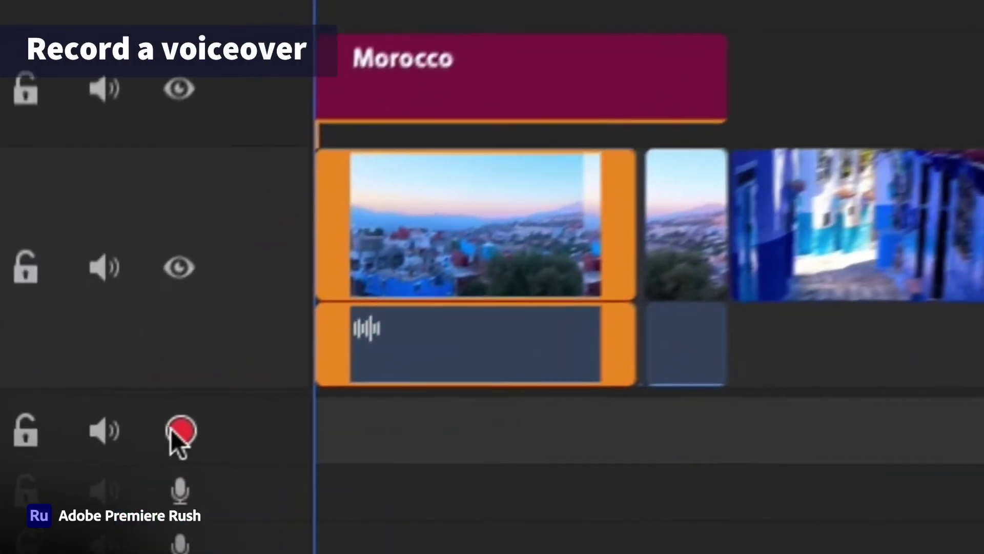
Record a short voiceover, then reframe the video to 9:16 and then 4:5.
left_click(192, 423)
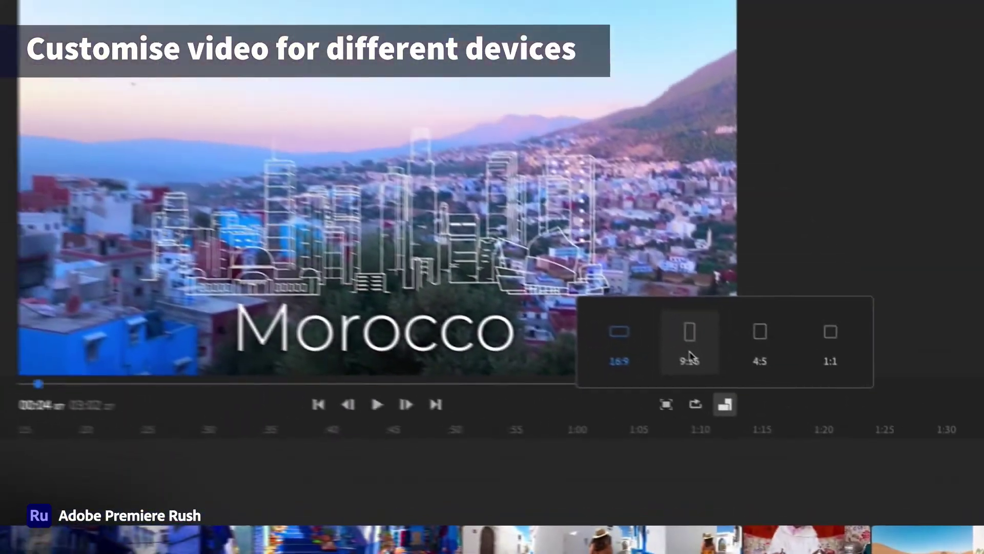
left_click(707, 358)
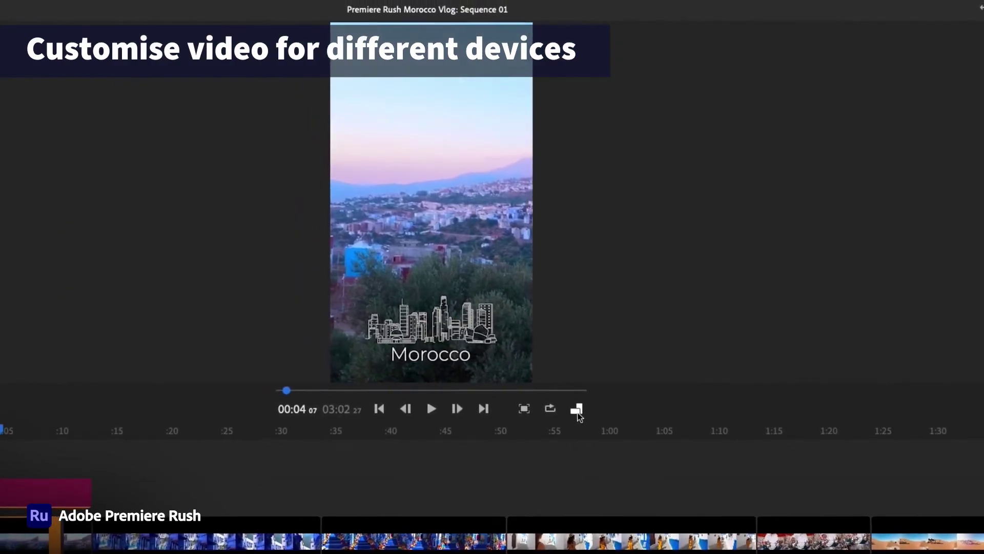
left_click(576, 410)
left_click(607, 373)
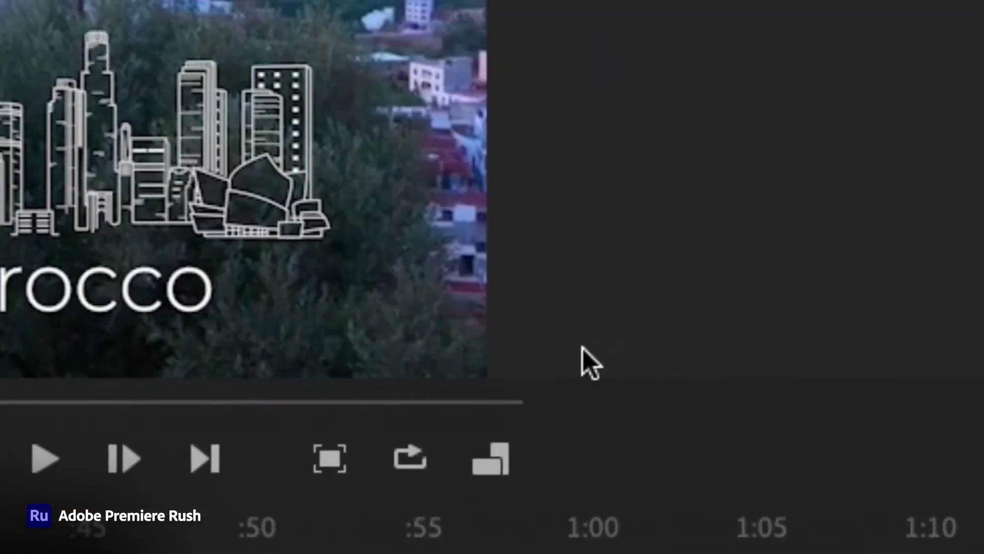
left_click(574, 426)
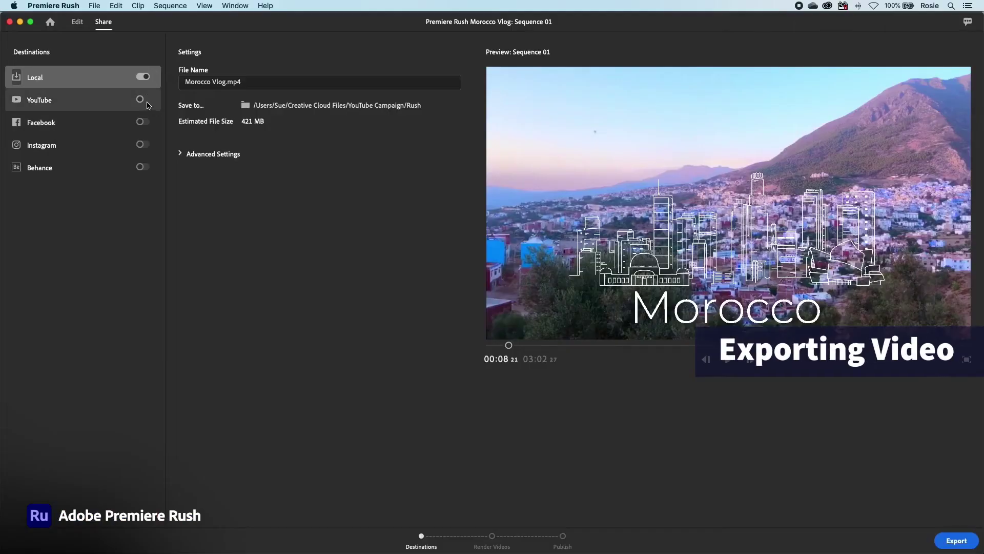
Apply the YouTube 720p preset, raise resolution to 2160p 4K, and add Instagram as a destination.
left_click(265, 211)
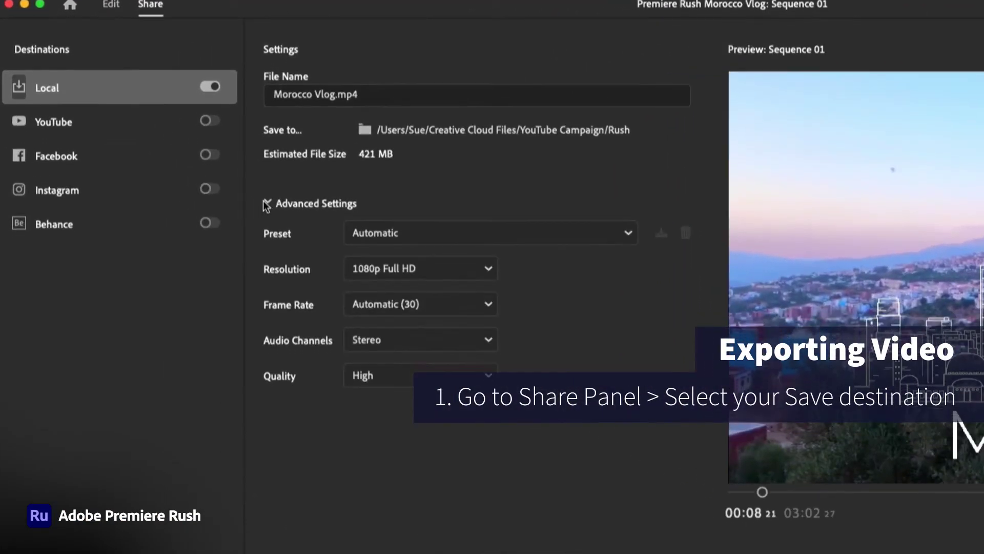
left_click(462, 163)
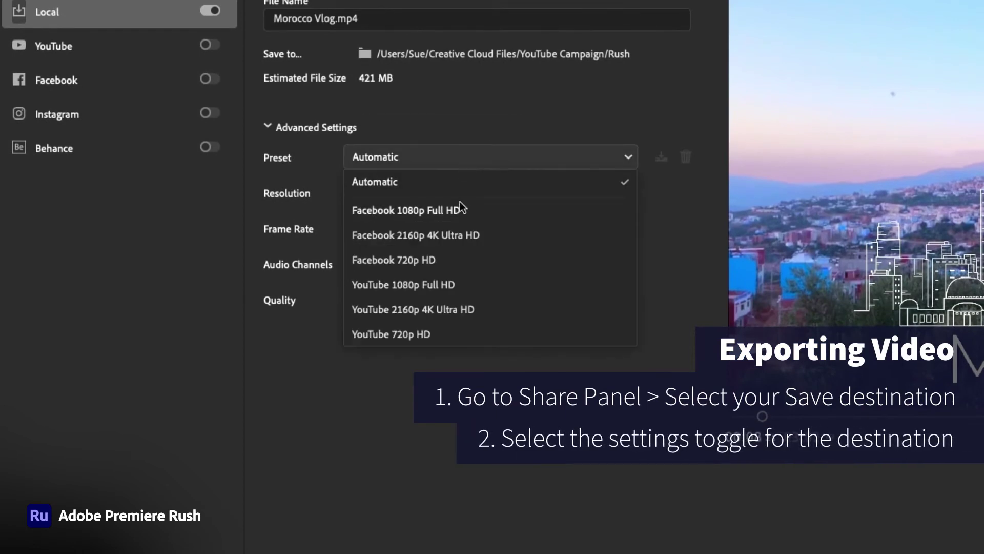
left_click(555, 333)
left_click(424, 192)
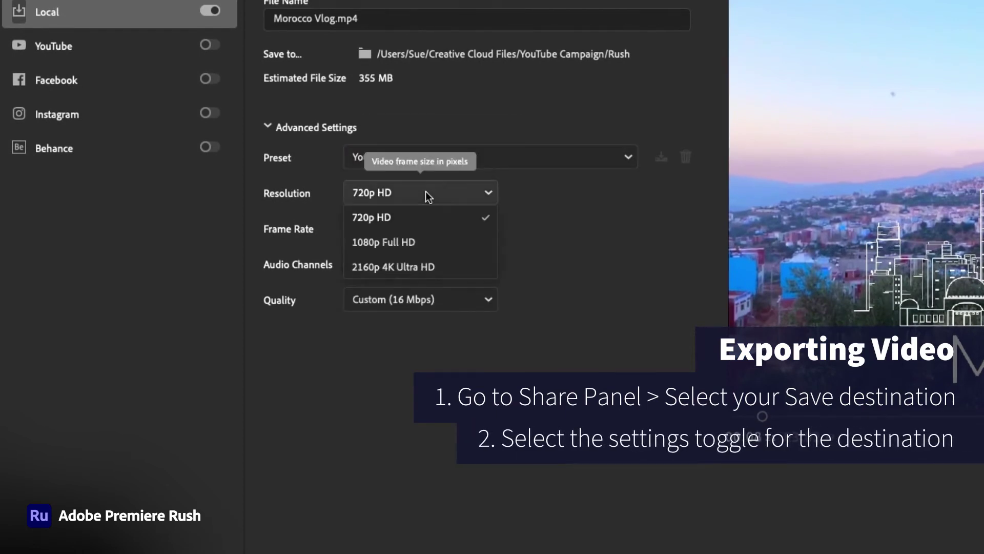
left_click(420, 268)
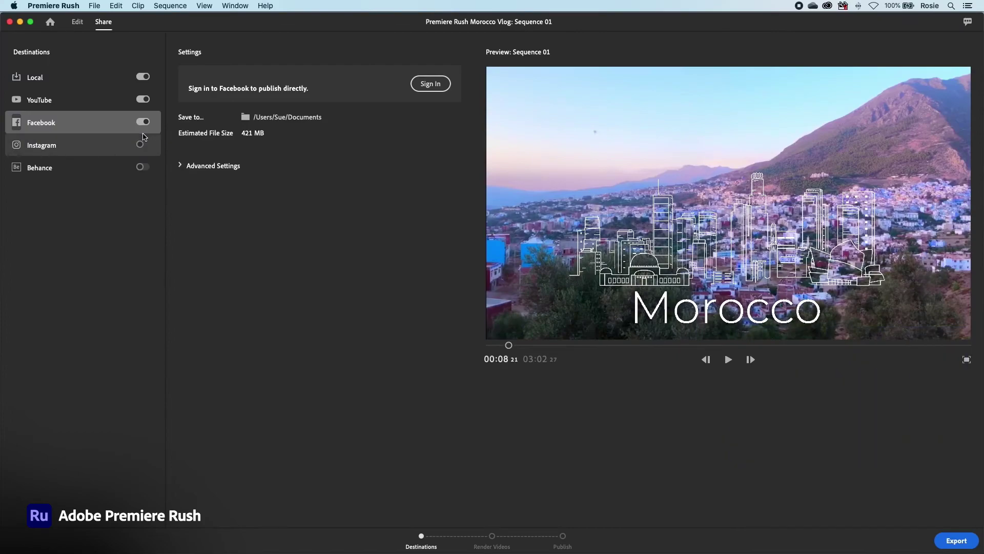
left_click(143, 136)
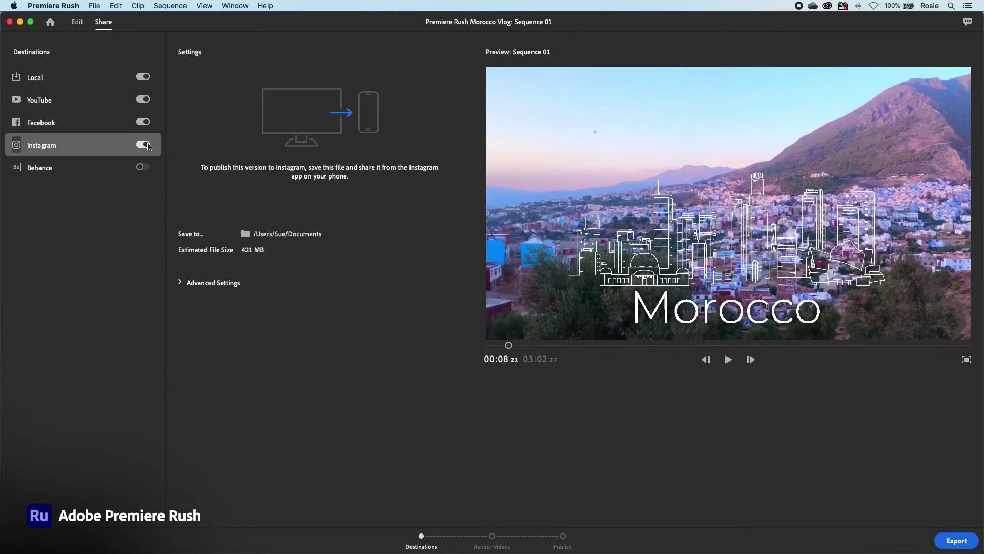